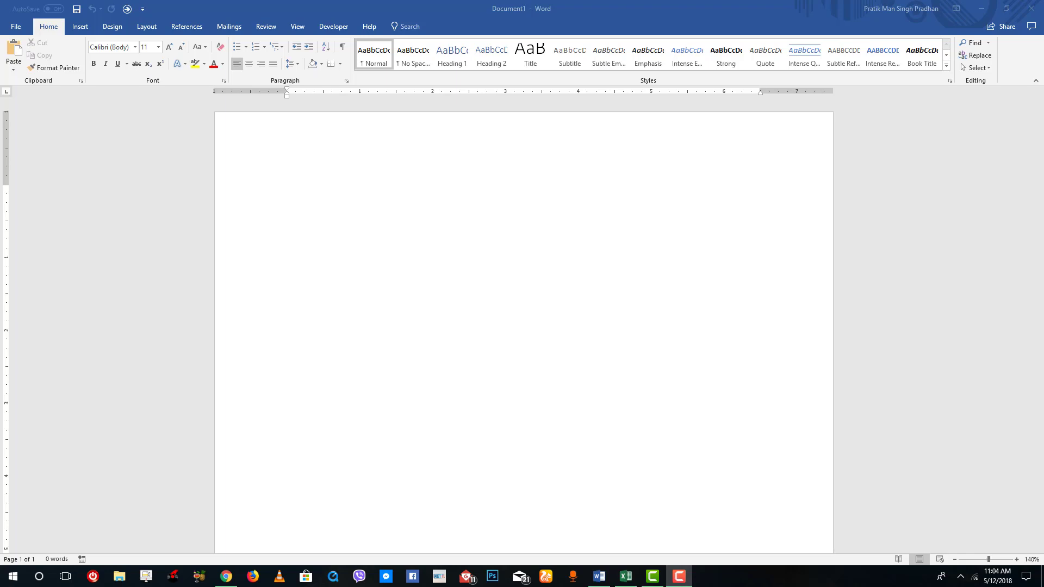
Write "This is a tutortial fom TutotTube." at the start of the blank document, keeping the misspellings.
left_click(497, 243)
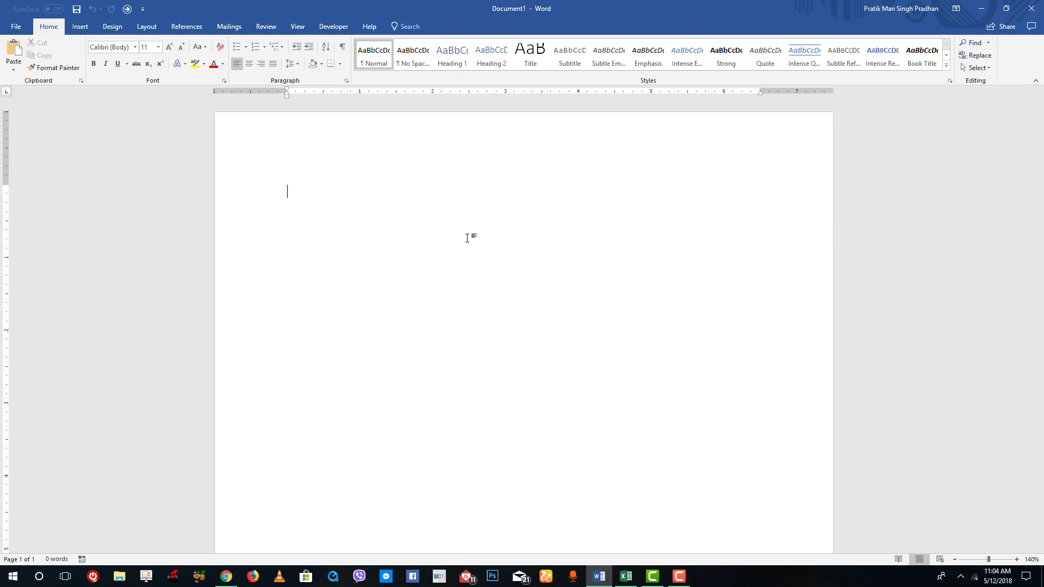
type("This is a tutortial")
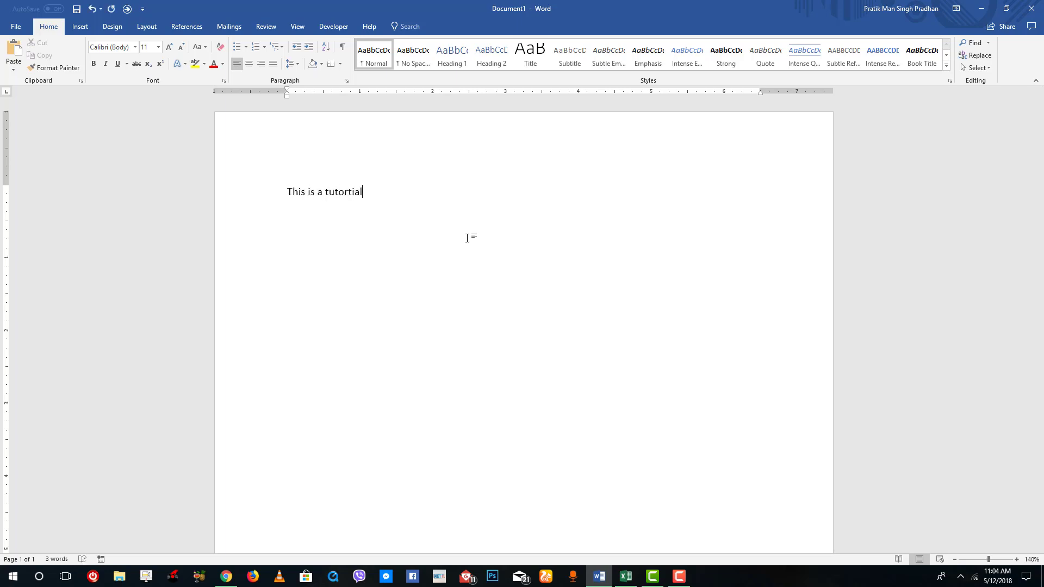
key("BackSpace")
type("l  fom Tutpo")
key("BackSpace")
key("BackSpace")
type("otTube. ")
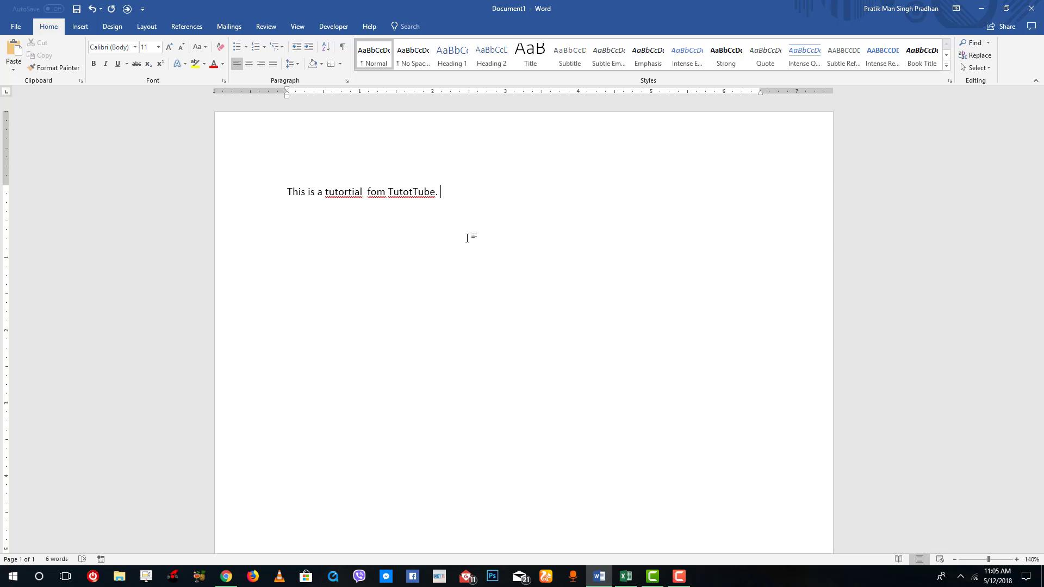
Continue the paragraph with the sentence "In this tutorial you will be learn about Microsoft Word.".
type("In this tutorial you will be lear")
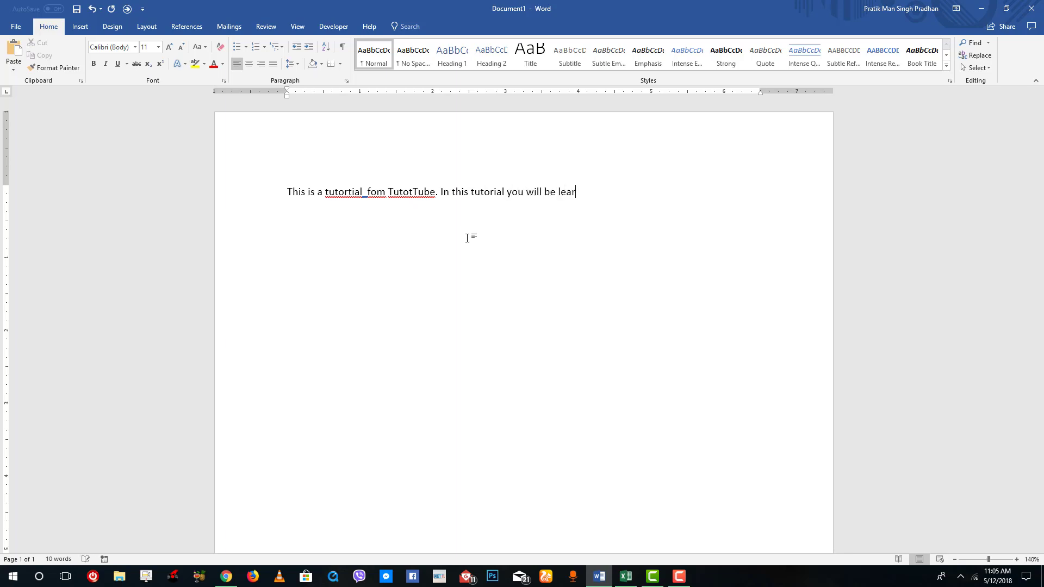
type("n about Microsoft Wor")
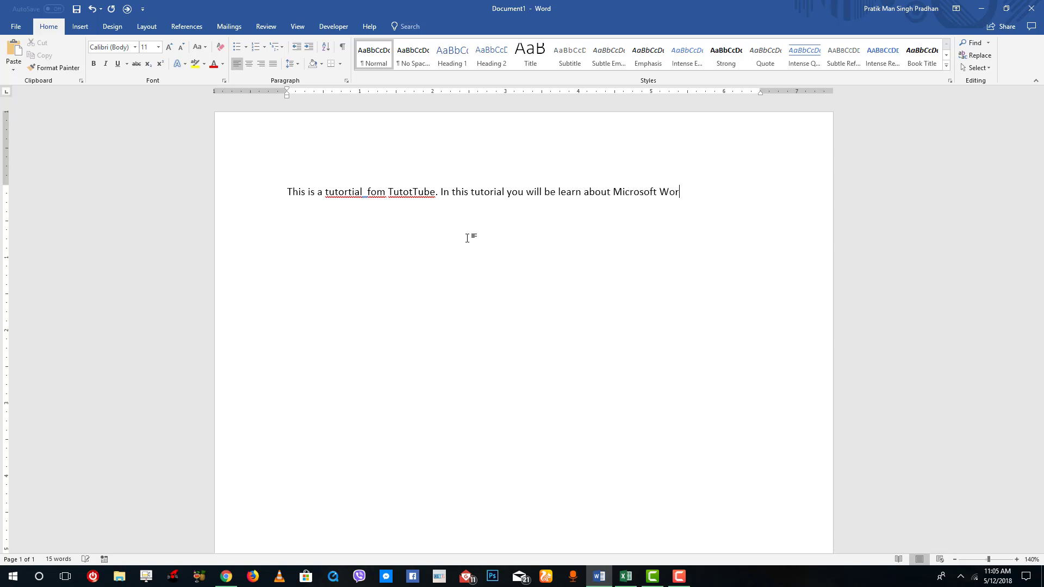
type("d.")
Change "learn" to "learning" in the second sentence.
left_click(441, 312)
left_click(671, 189)
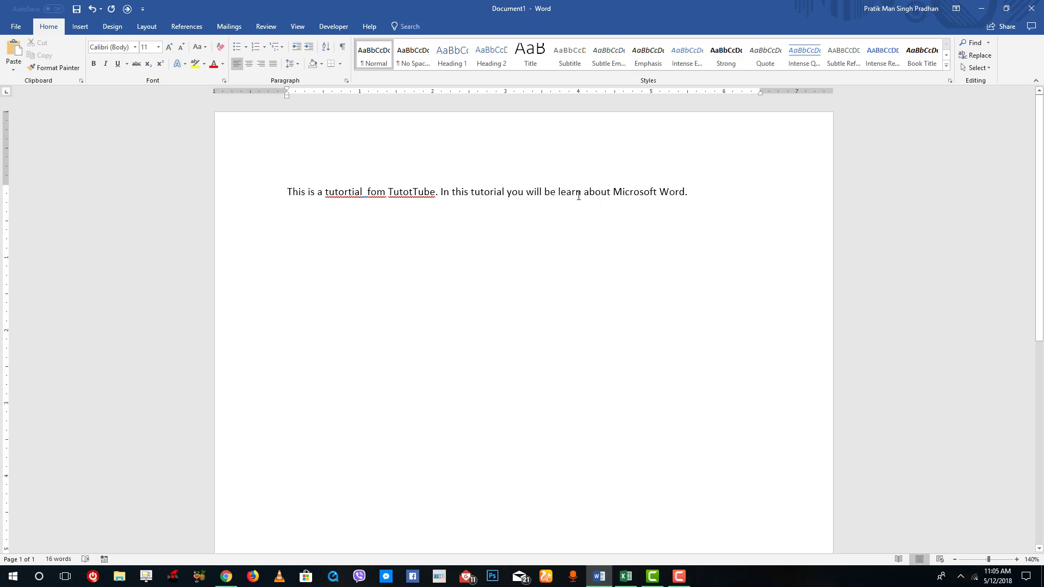
type("ing")
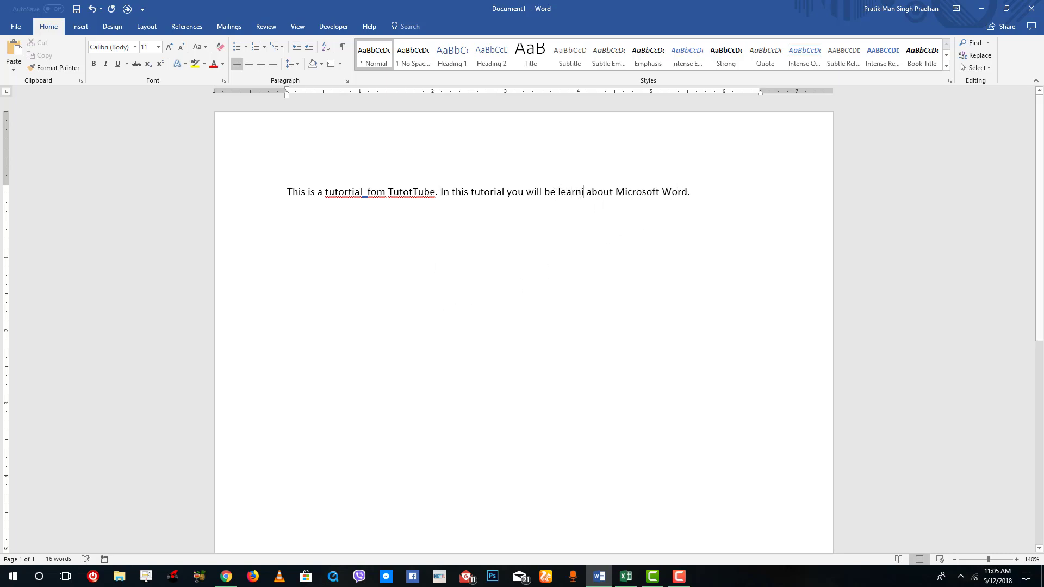
Add the sentence "There are many things you can do with Mcrosft Word." at the end of the paragraph.
left_click(538, 195)
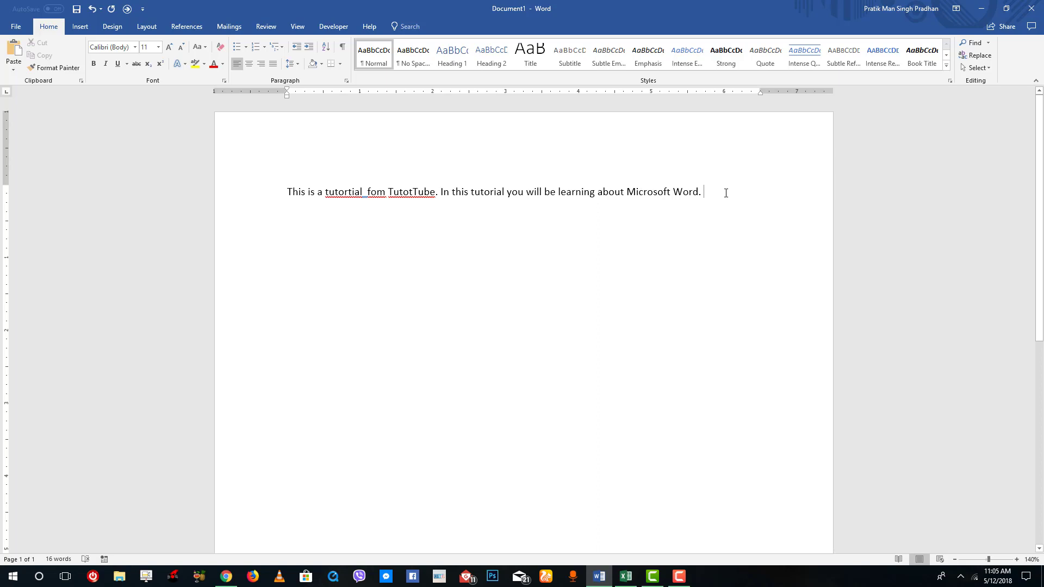
type("There are m")
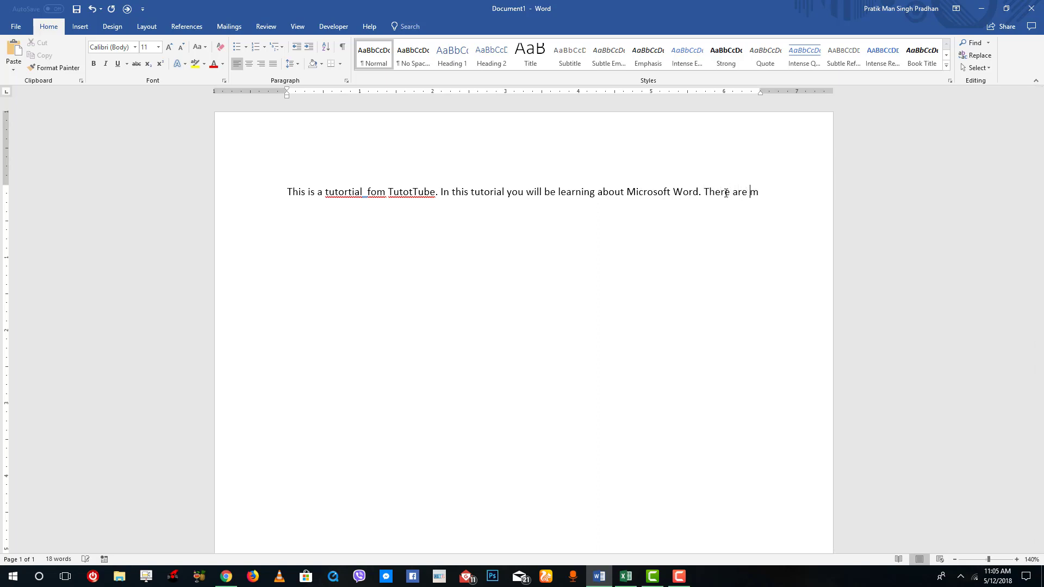
type("any y")
key("BackSpace")
type("things you can do wi")
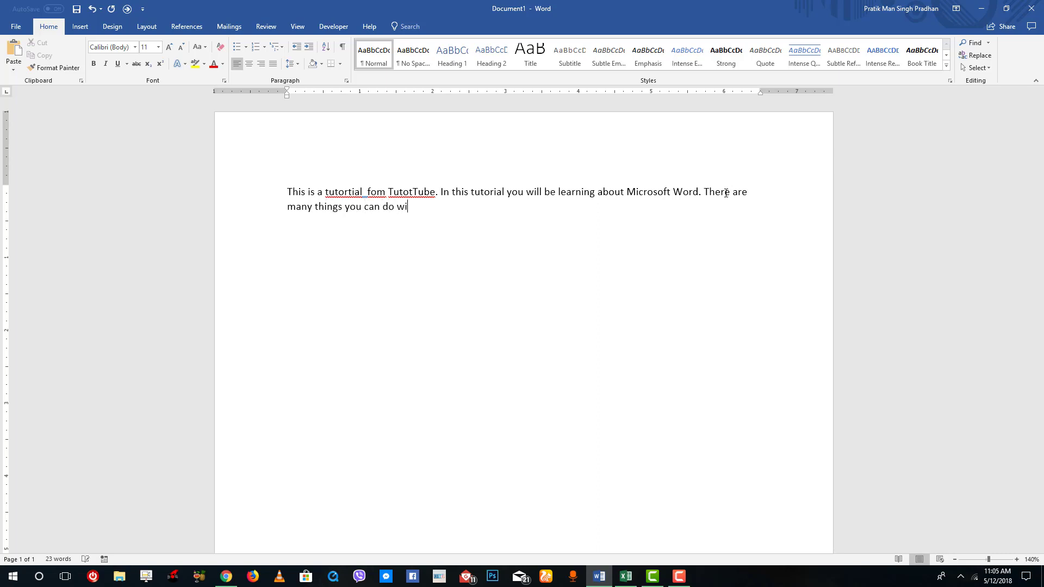
type("th Mcrosft Word.")
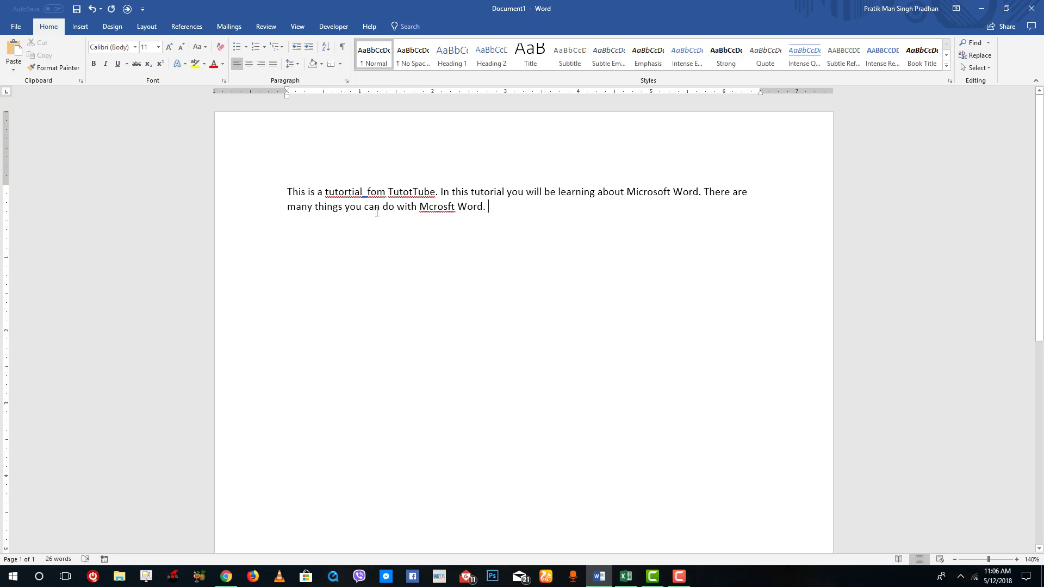
Run the spelling and grammar check, correcting "Mcrosft" to "Microsoft", "tutortial" to "tutorial" and "fom" to "from".
left_click(272, 27)
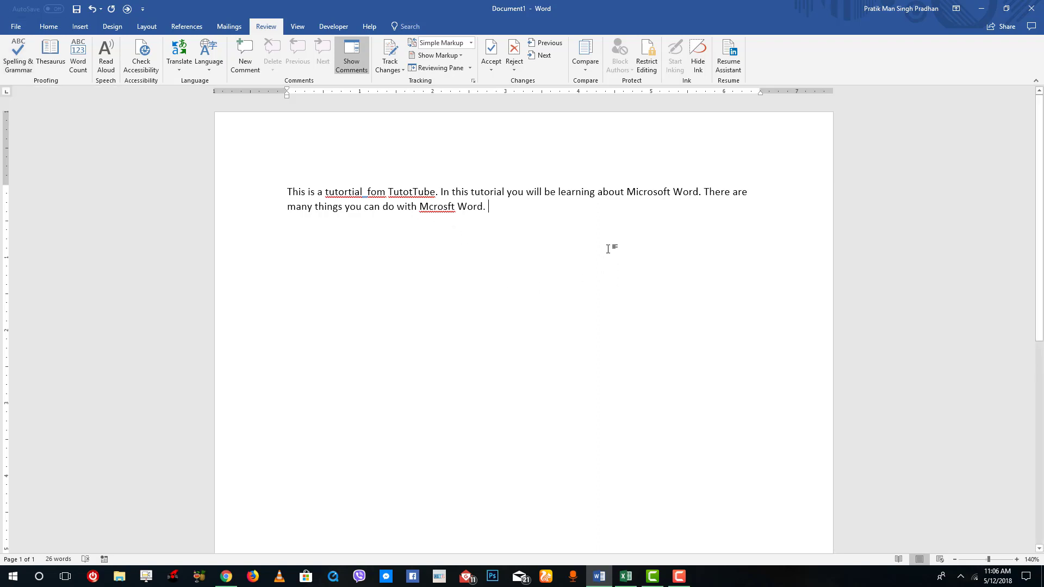
key("F7")
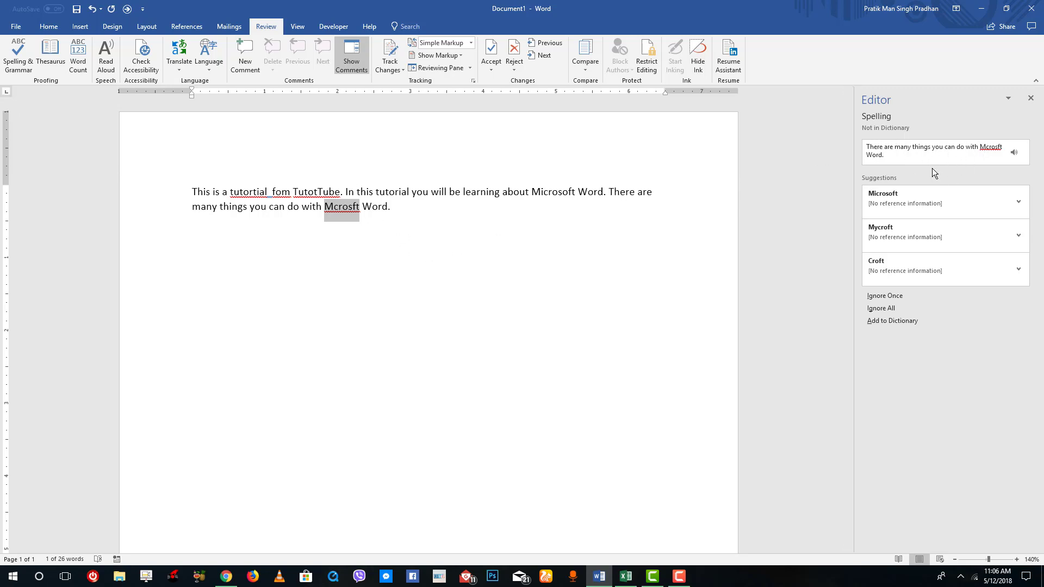
left_click(912, 201)
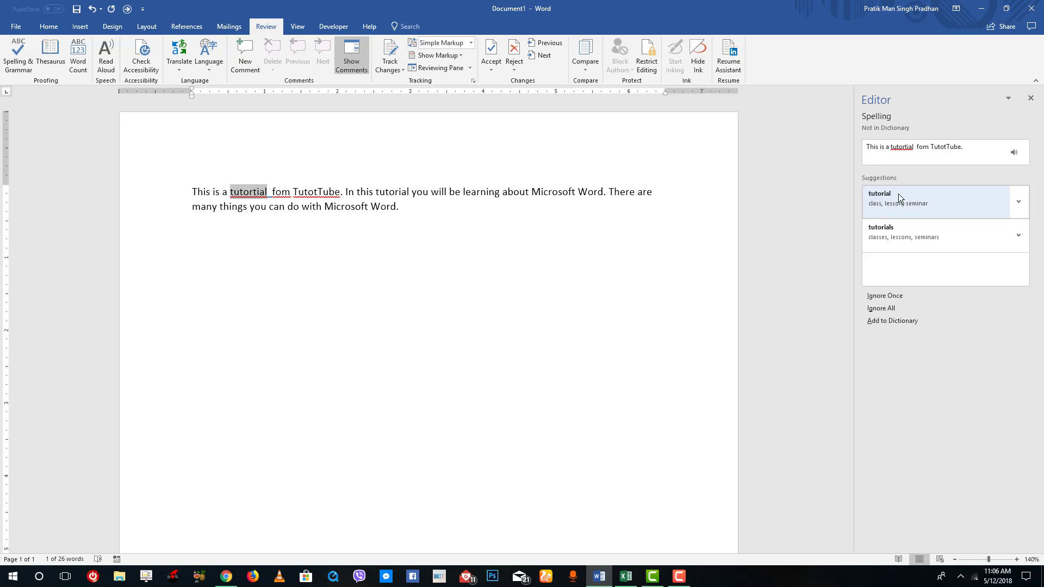
left_click(893, 199)
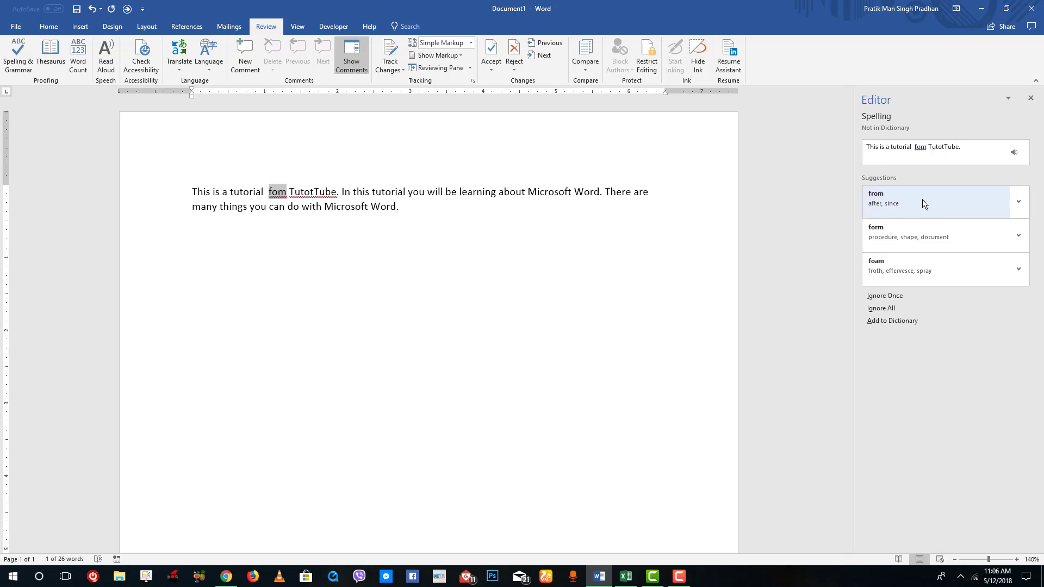
left_click(900, 201)
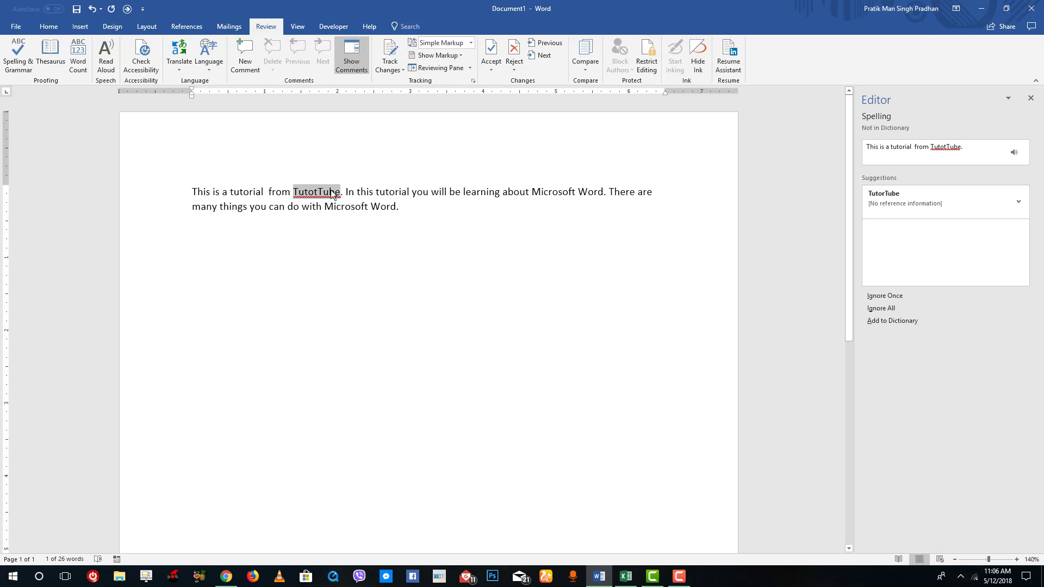
Correct "TutotTube" to "TutorTube" and remove the extra space between "tutorial" and "from" to finish the check.
left_click(889, 196)
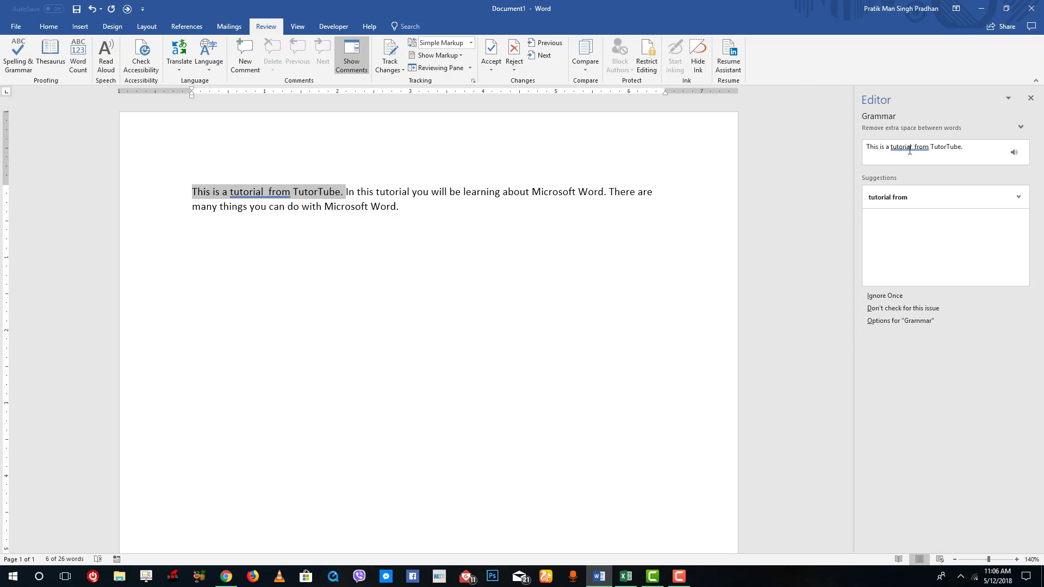
left_click(909, 200)
left_click(526, 318)
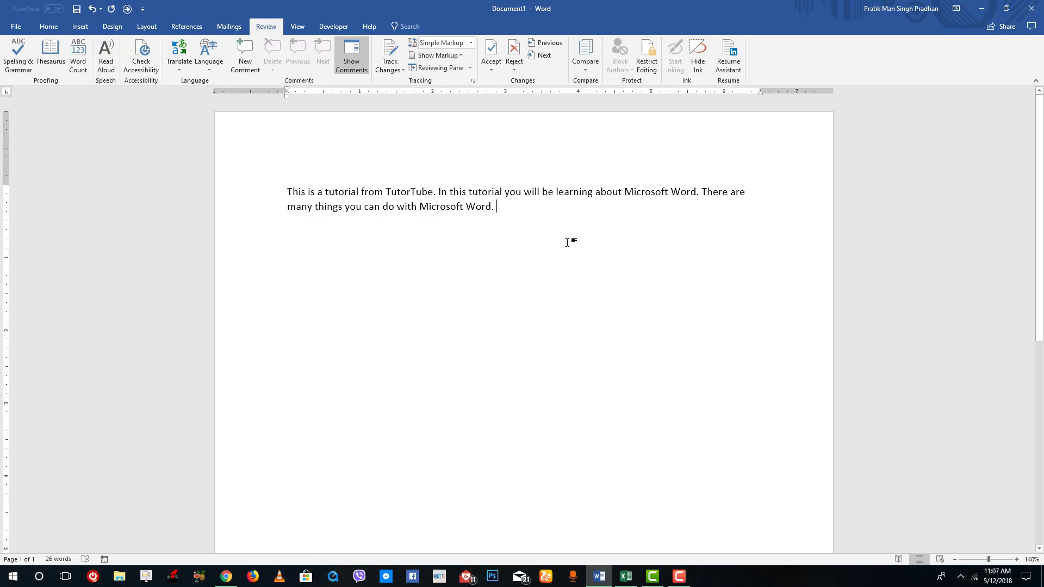
type("Pratik")
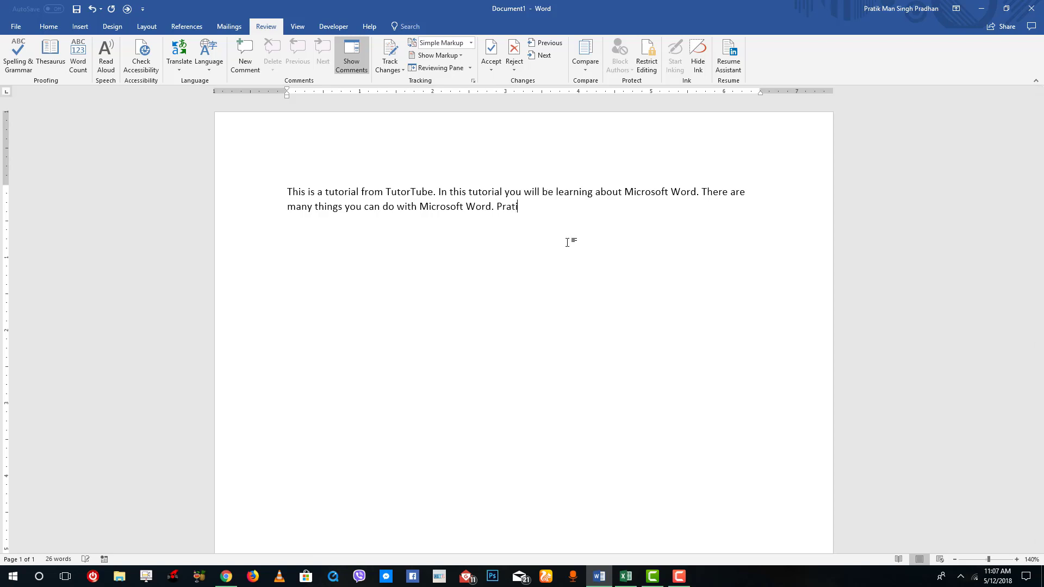
key("BackSpace")
key("BackSpace")
key("BackSpace")
key("BackSpace")
key("BackSpace")
key("BackSpace")
type("ranab")
key("BackSpace")
key("BackSpace")
key("BackSpace")
key("BackSpace")
key("BackSpace")
Enter an unusually spelled first name at the end of the paragraph and ignore all spelling flags for it.
type("Ezabela")
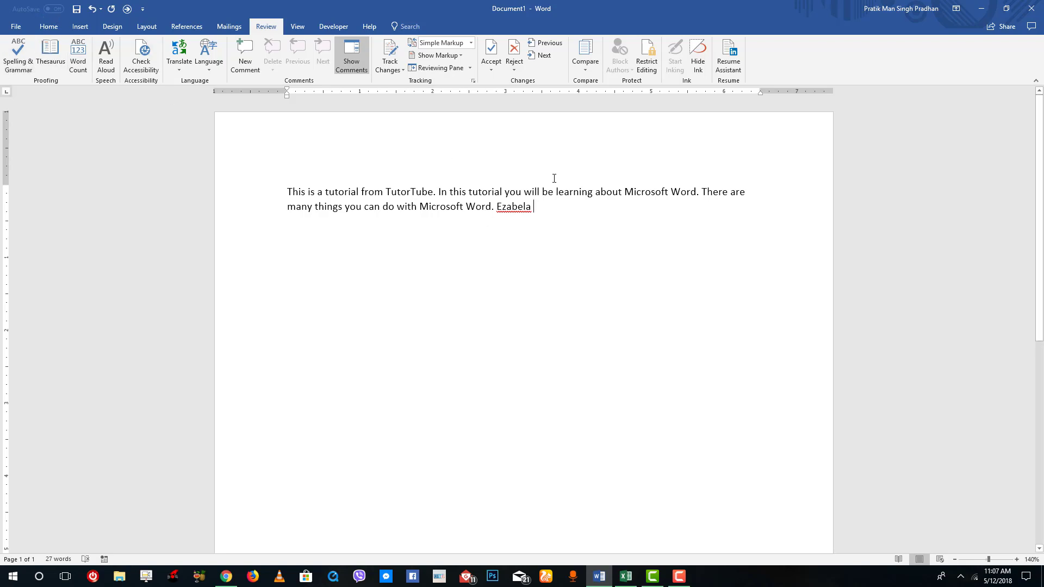
right_click(525, 209)
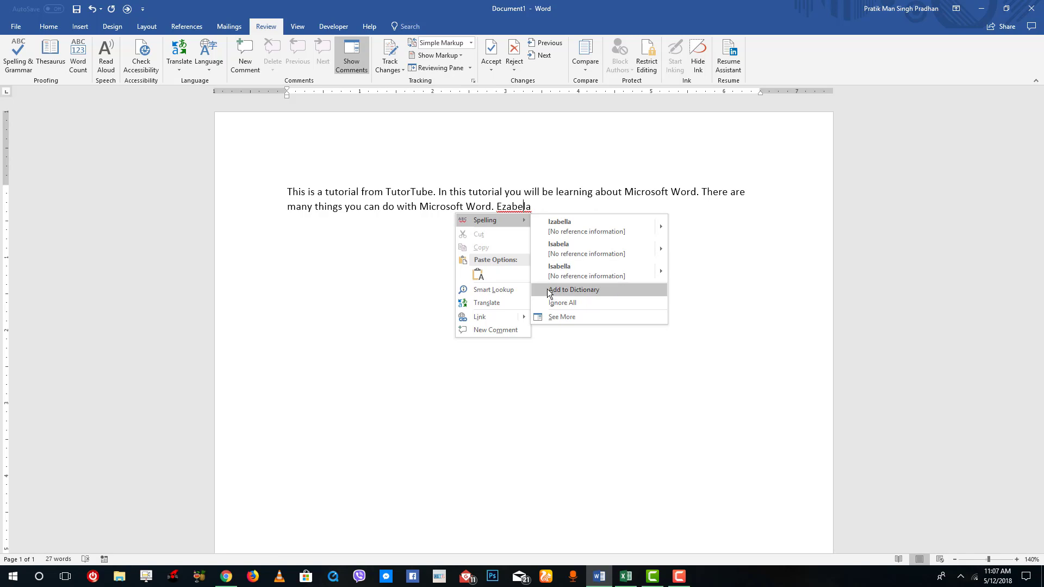
left_click(563, 301)
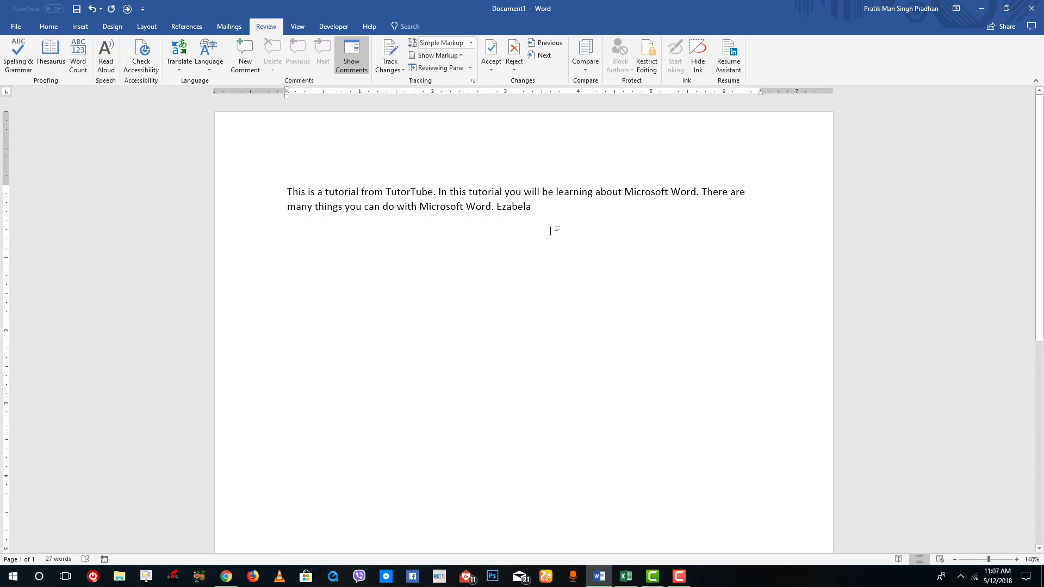
Put a period after the first name, then enter the same name again followed by a period.
left_click(562, 208)
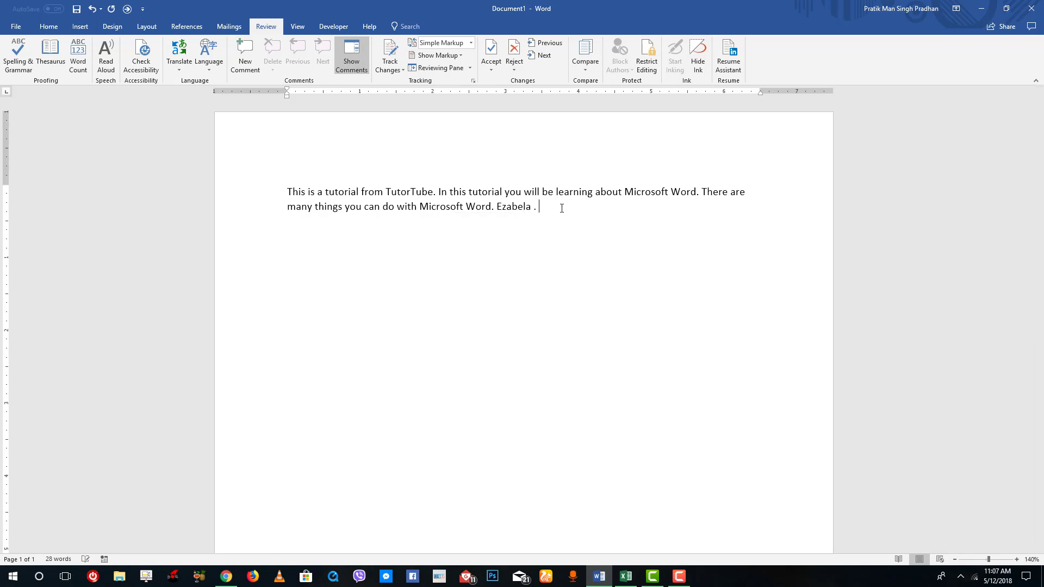
type("Ezabela")
type(".")
Apply the suggested grammar fix to the first occurrence of the name, removing the space before its period.
left_click_drag(579, 206, 532, 212)
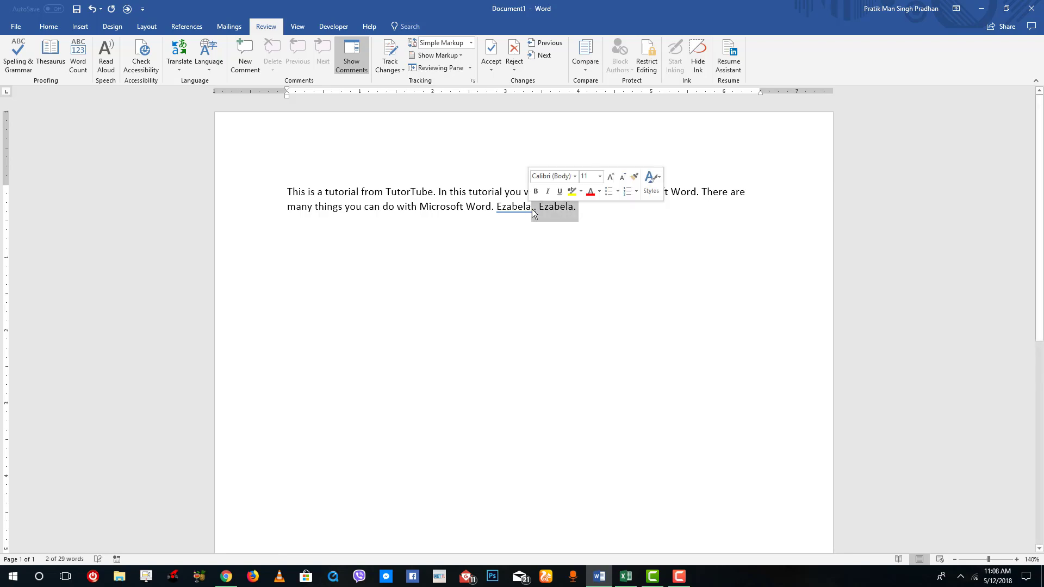
left_click(526, 210)
right_click(527, 210)
left_click(560, 235)
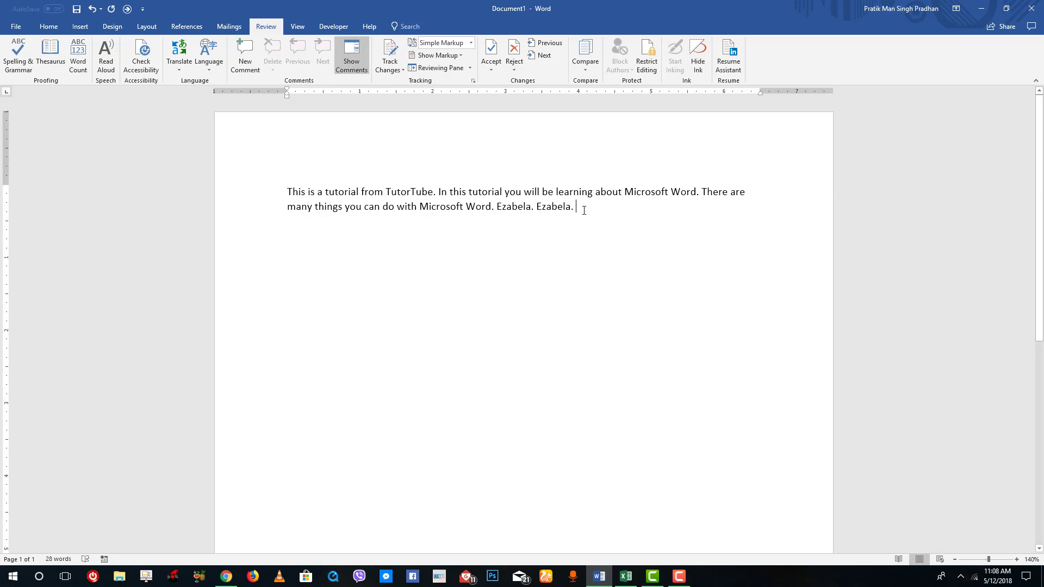
Add the misspelled company name "Huwaei" at the end of the paragraph.
type("Huw")
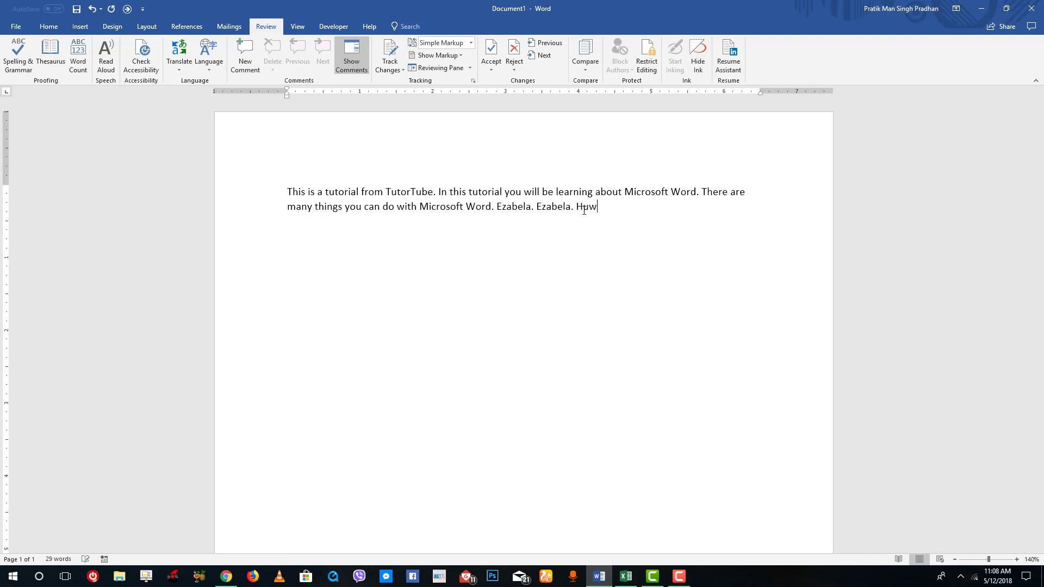
type("awei")
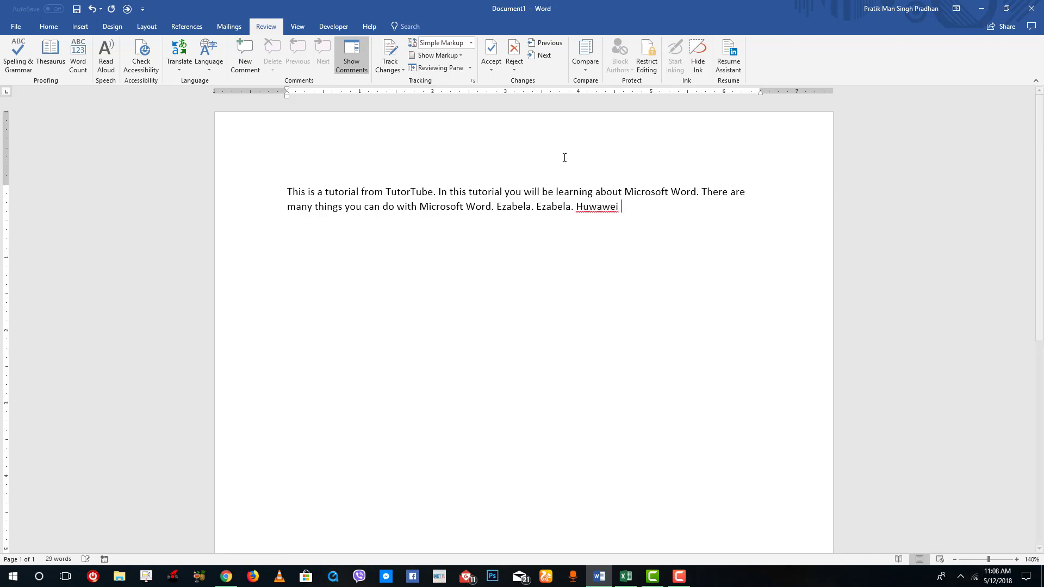
key("Left")
key("Left")
key("Left")
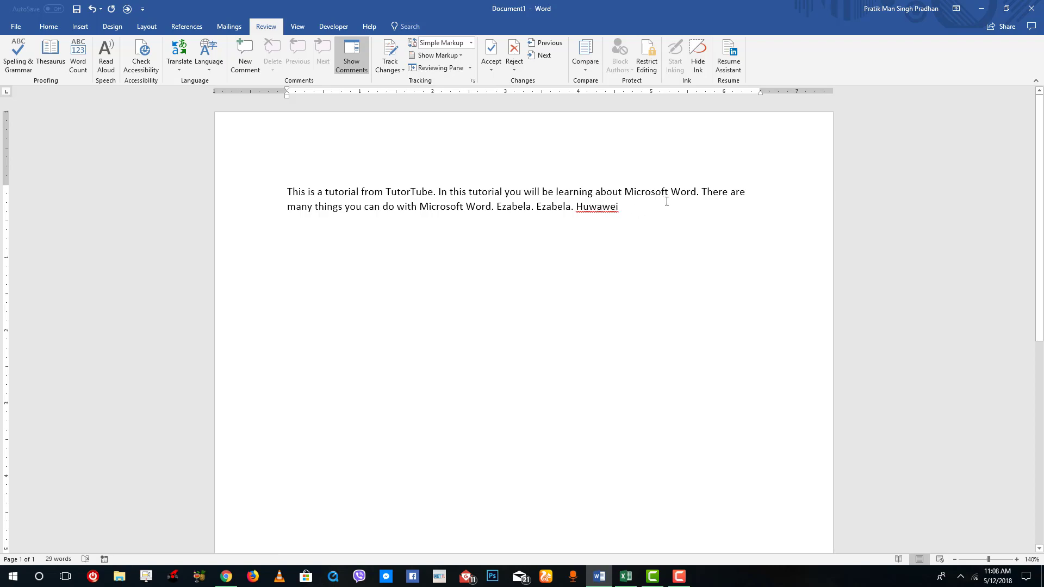
key("BackSpace")
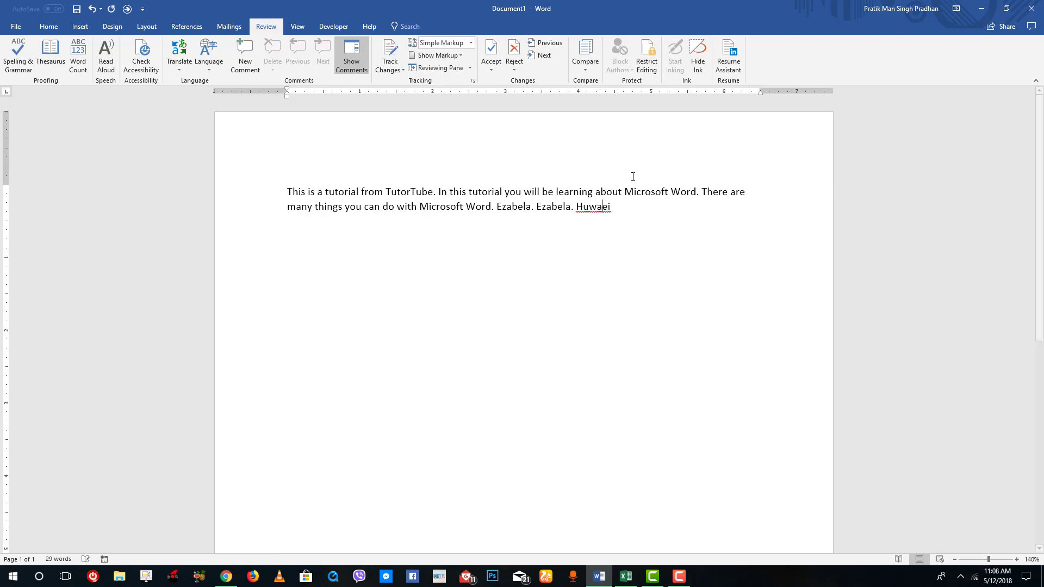
Replace "Huwaei" with the suggested spelling "Huawei".
left_click(614, 219)
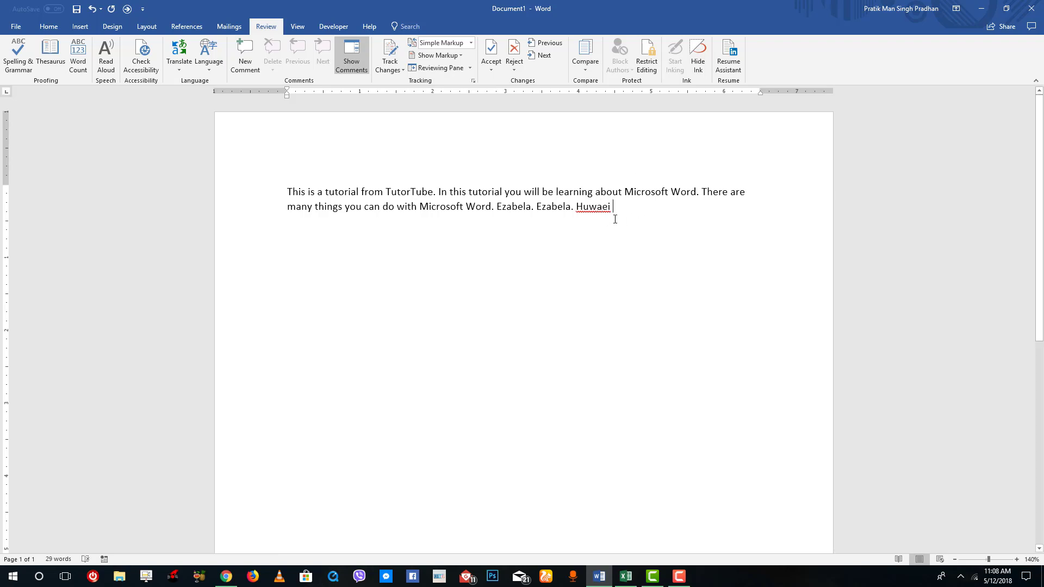
right_click(589, 208)
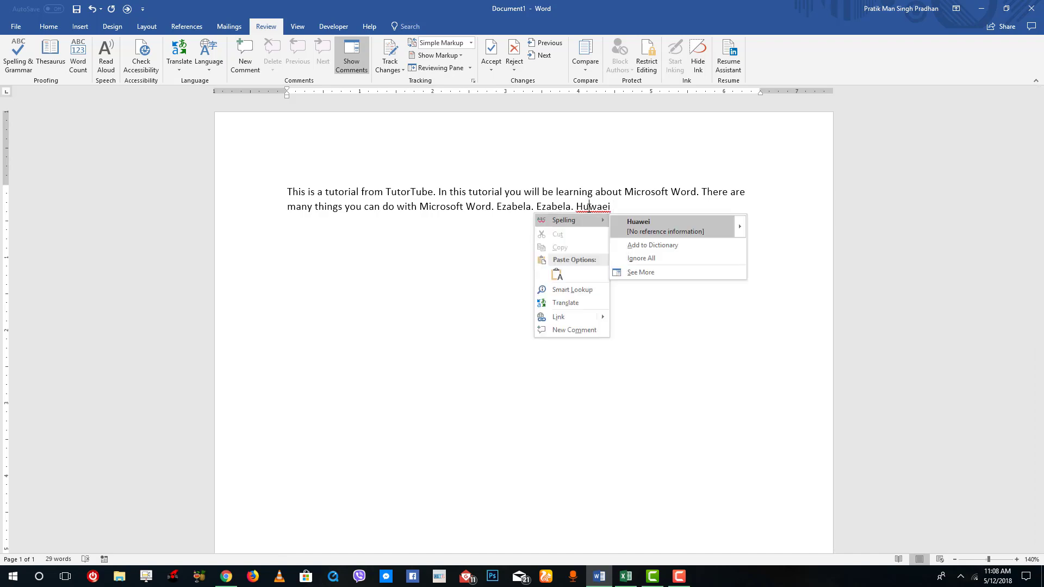
left_click(635, 227)
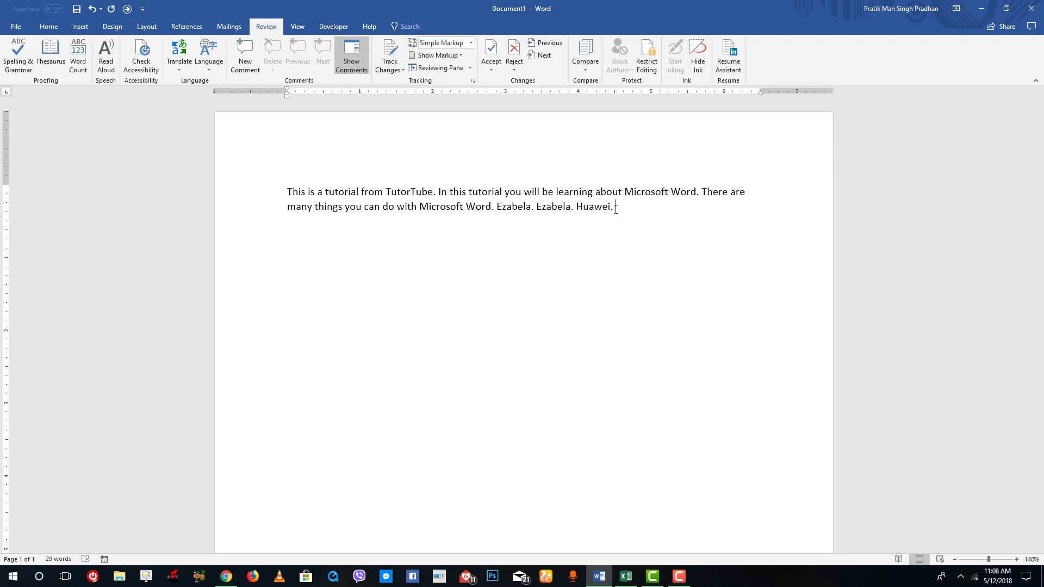
Enter "CGGroup" after "Huawei." and add that word to the dictionary.
type("CGGroup")
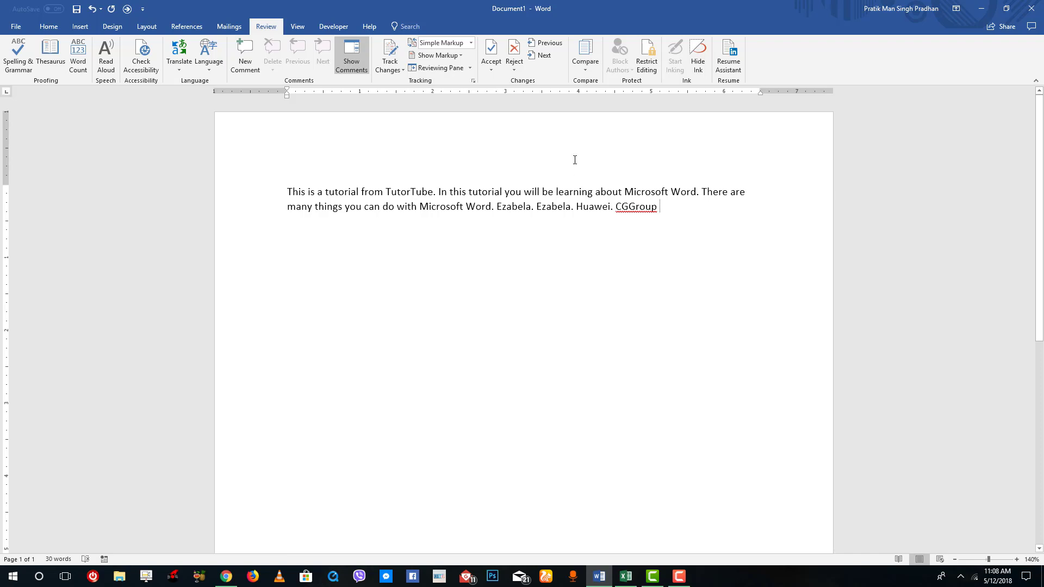
right_click(628, 206)
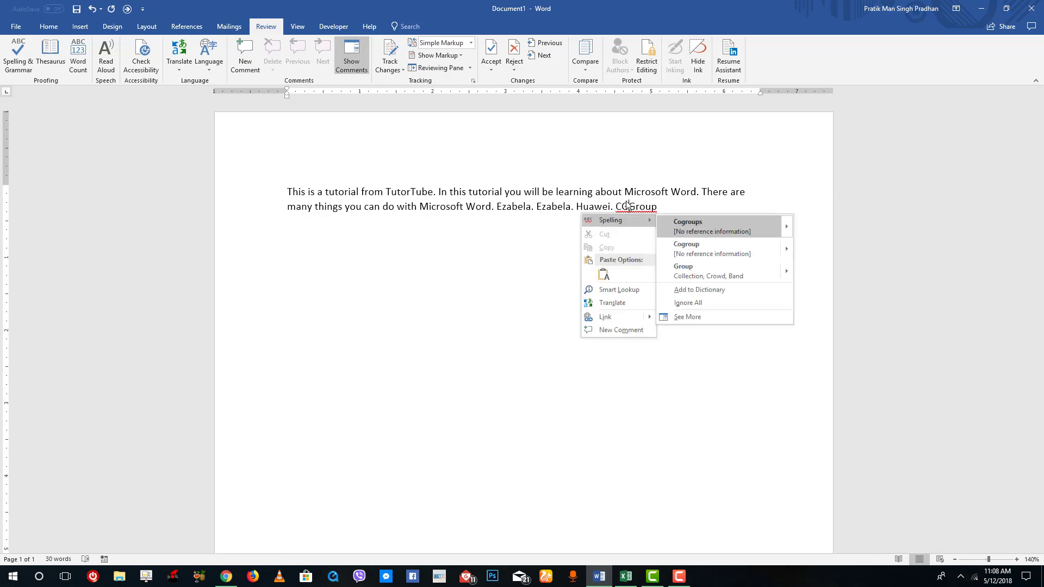
left_click(700, 290)
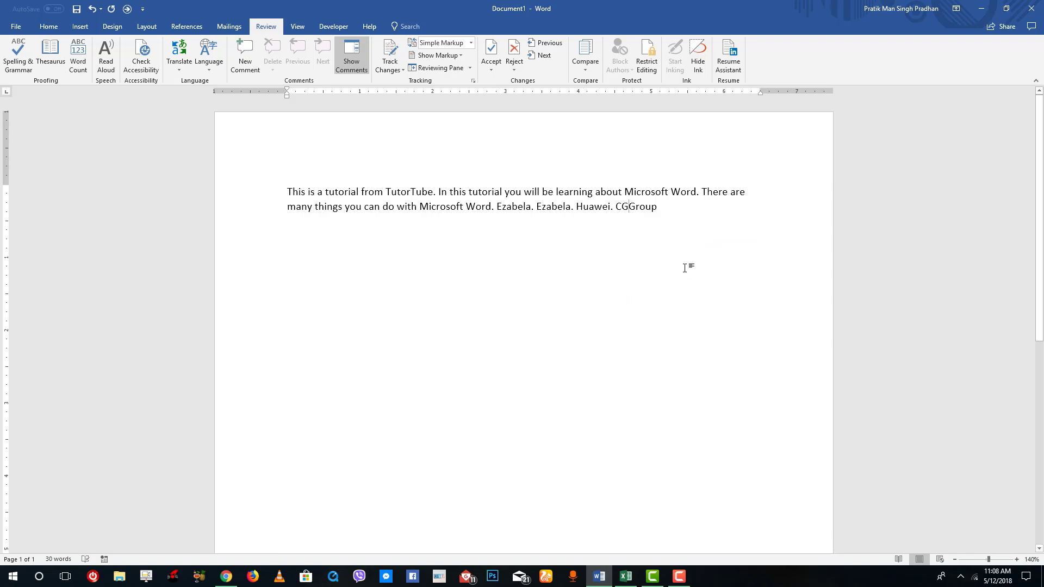